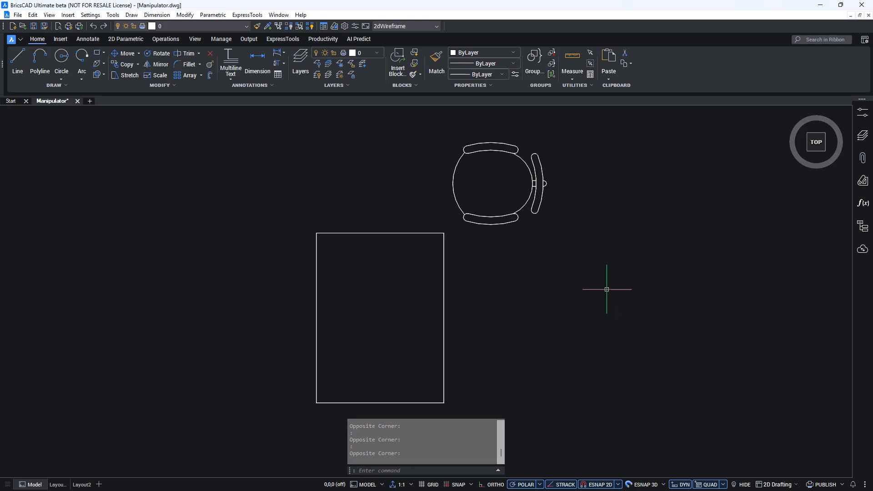
Attach the Manipulator to the chair block and move the chair down along the Y axis, beside the rectangle.
click(521, 218)
mouse_move(539, 237)
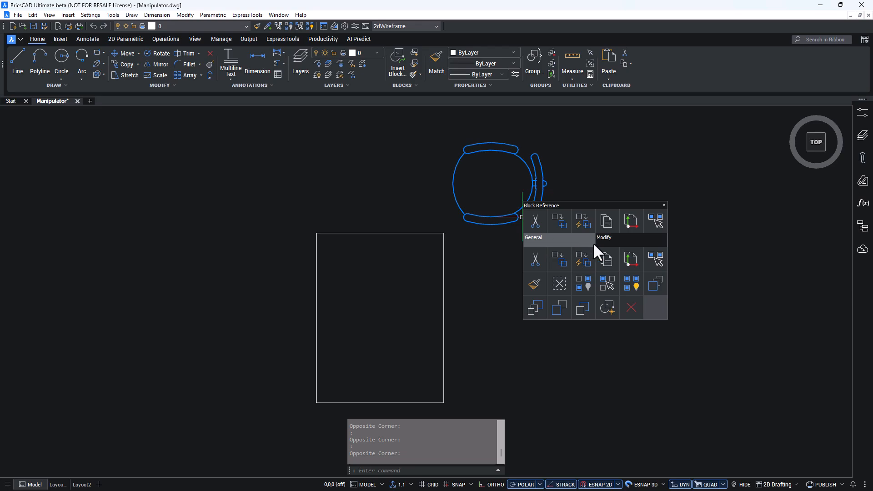
mouse_move(602, 241)
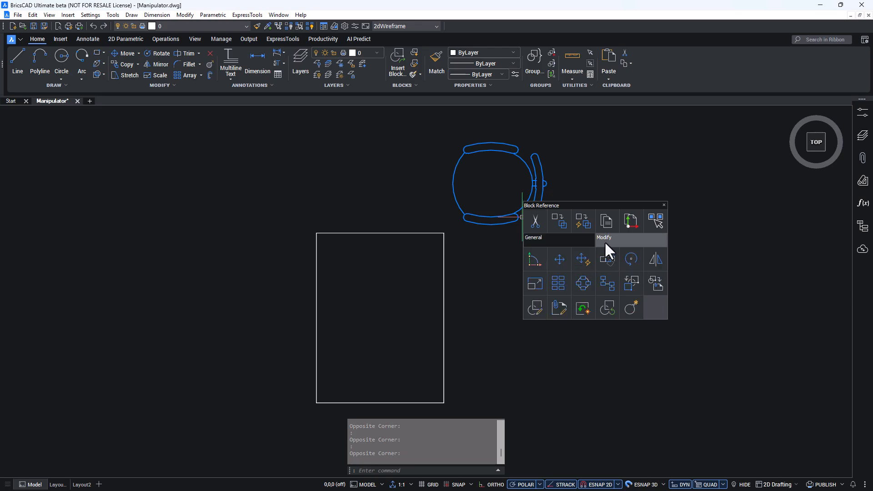
click(539, 260)
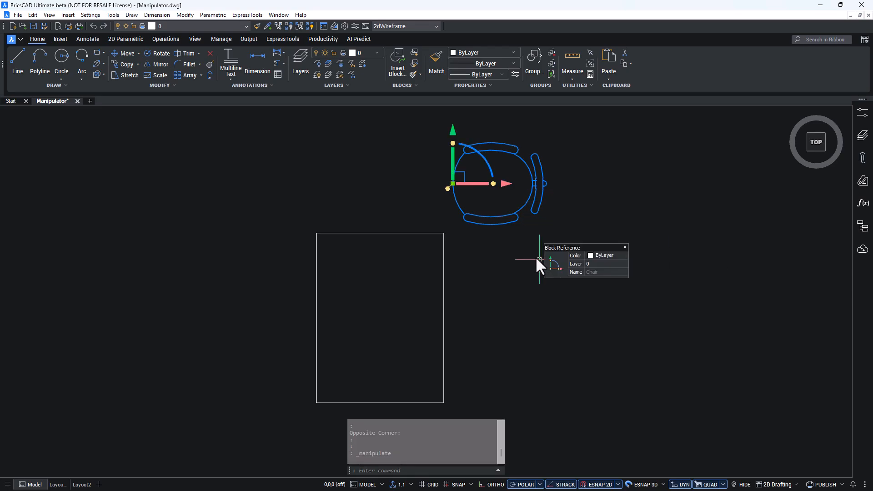
click(454, 176)
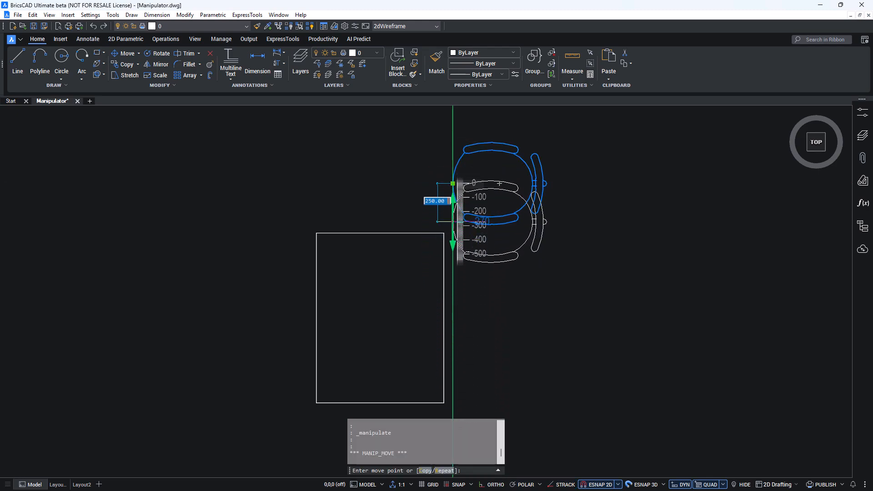
click(467, 274)
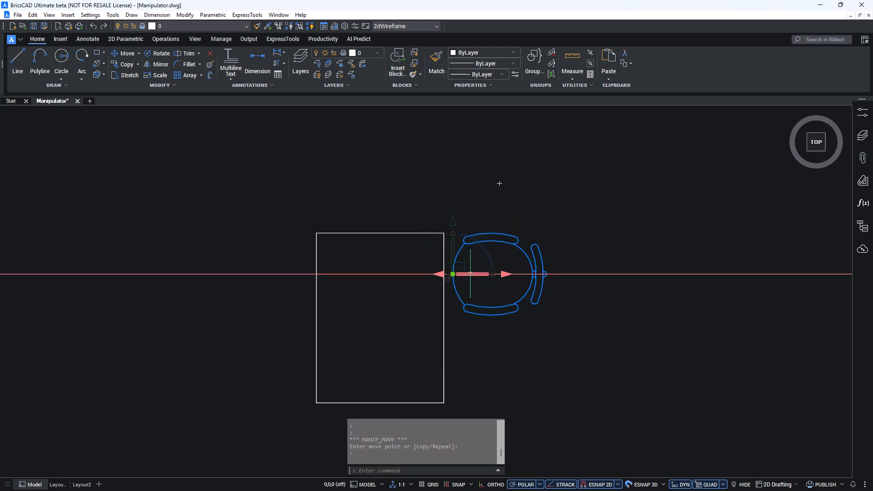
Move the chair away from the rectangle along the X axis and try rotating it about the Manipulator's origin.
click(469, 274)
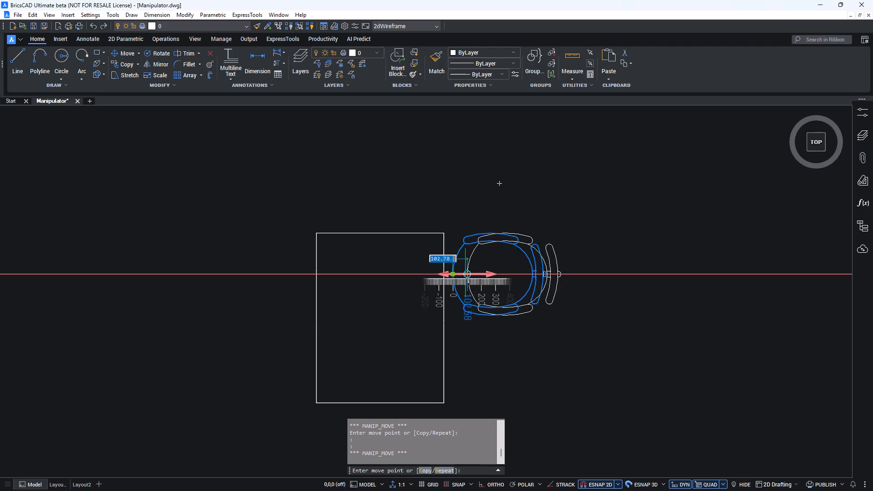
click(566, 274)
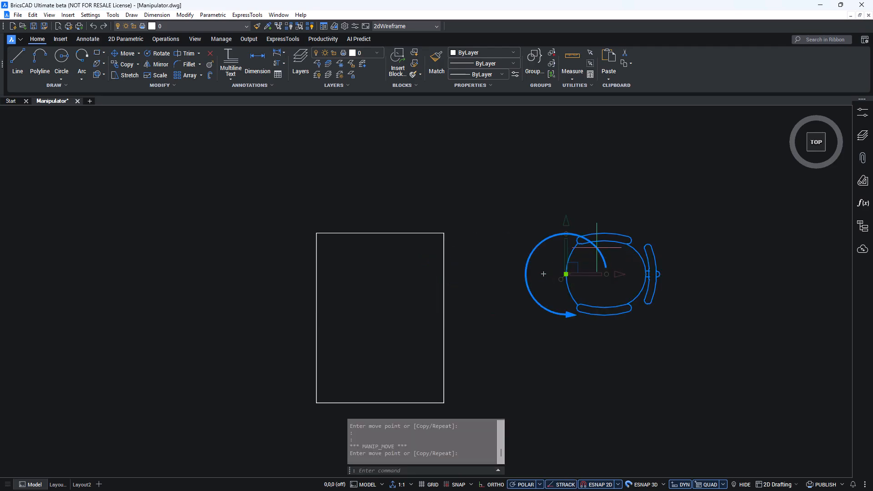
click(600, 254)
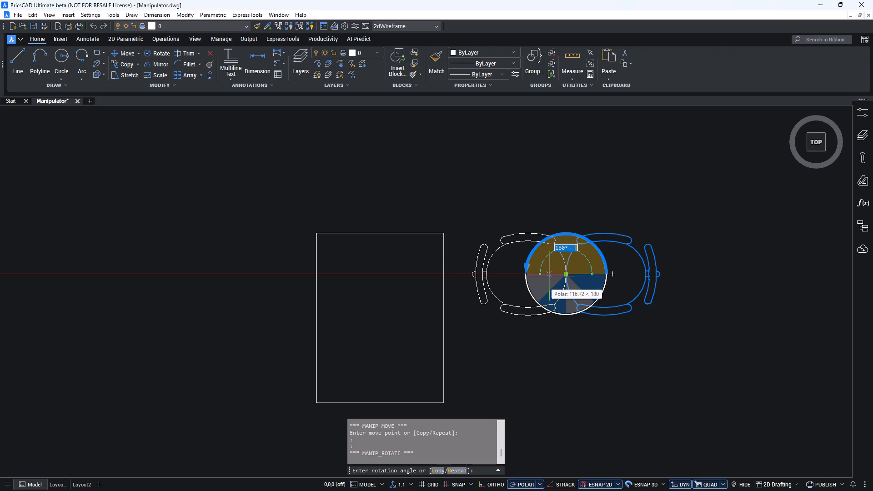
click(612, 274)
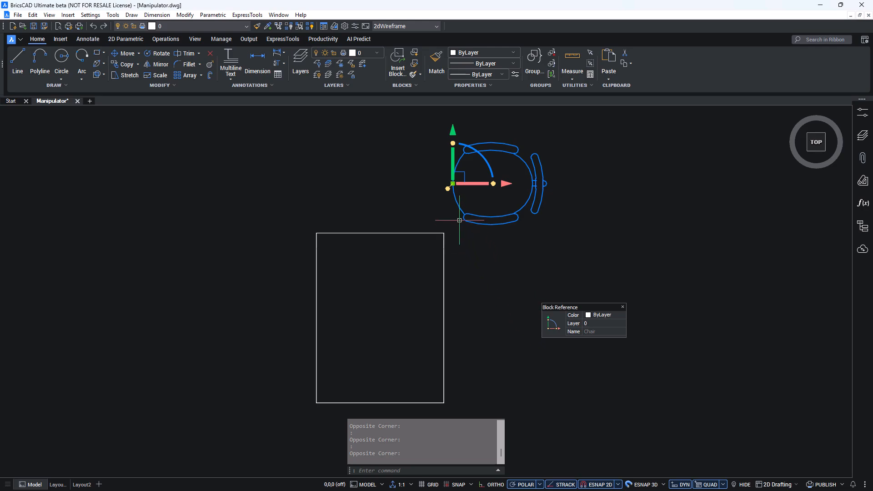
Relocate the Manipulator to the empty area above and left of the rectangle and try rotating the chair about that point.
drag(453, 183, 182, 208)
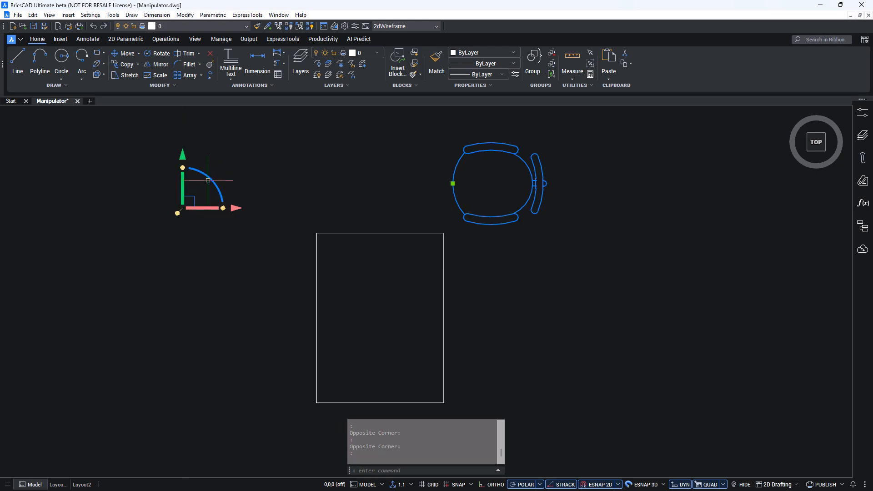
click(208, 181)
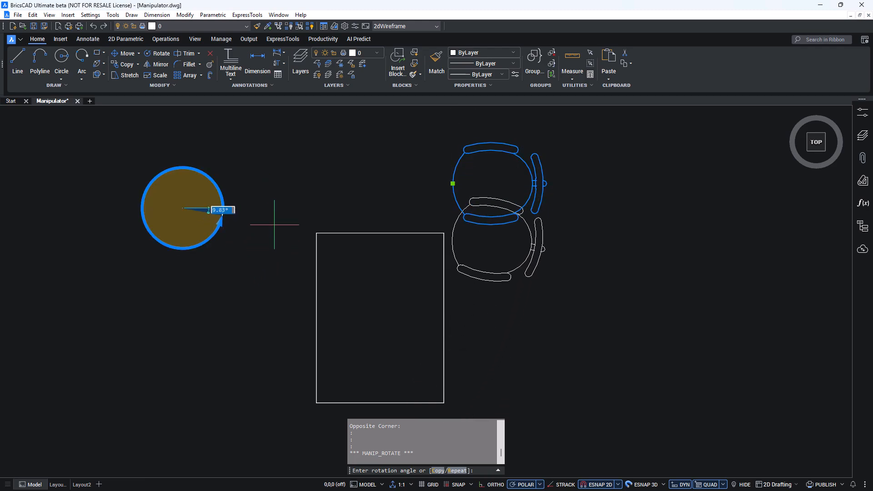
click(274, 208)
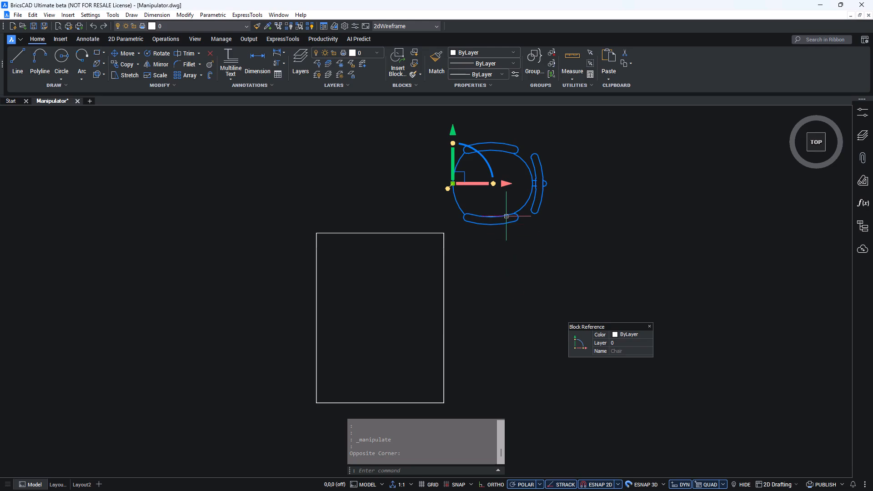
Try moving the chair left along the X axis, comparing the ruler increments at different zoom levels.
click(490, 184)
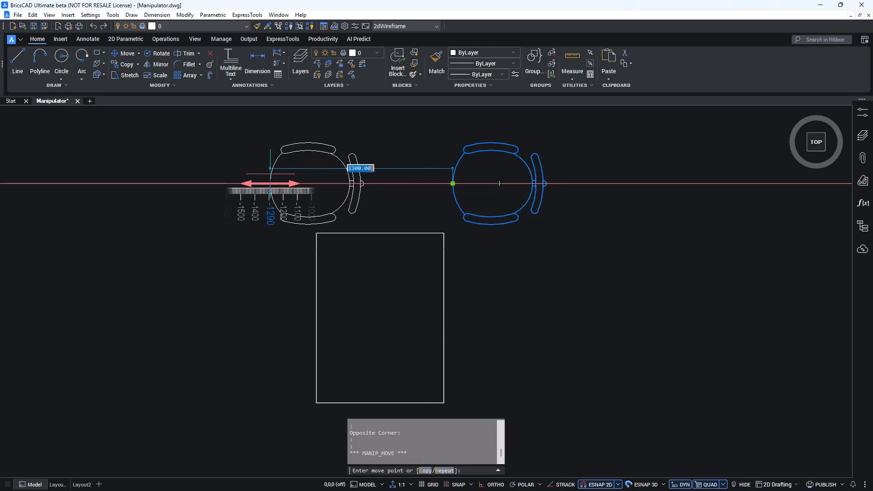
scroll(255, 179, down, 2)
scroll(255, 179, down, 2)
scroll(314, 177, up, 5)
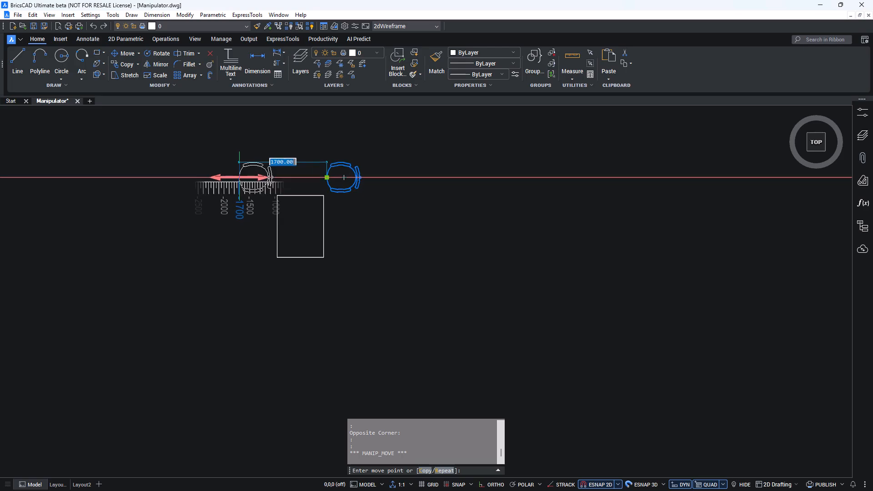
scroll(239, 177, down, 5)
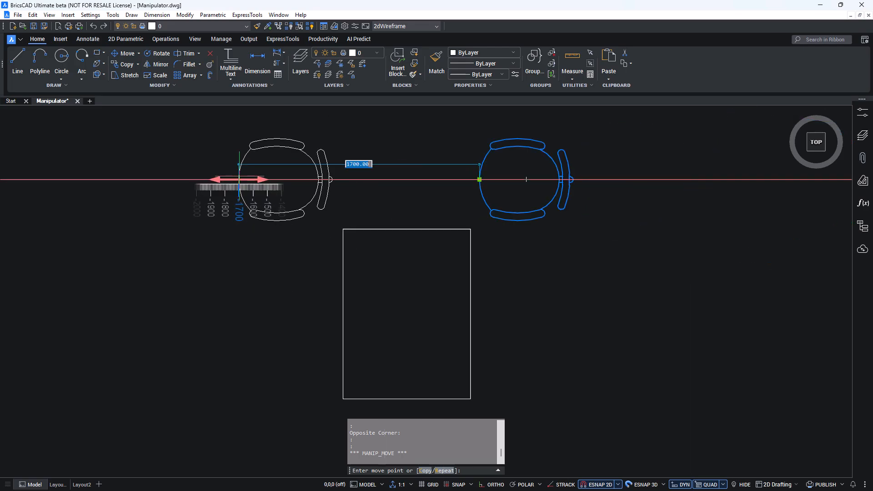
scroll(240, 176, up, 4)
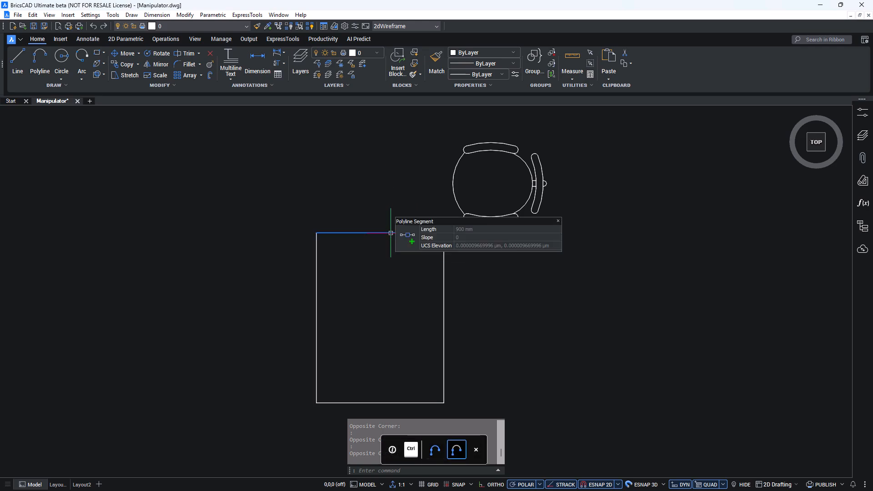
Stretch the rectangle upward by moving its upper edge along the Y axis with the MANIPULATE command, and clear the selection.
text(manipulate)
key(Return)
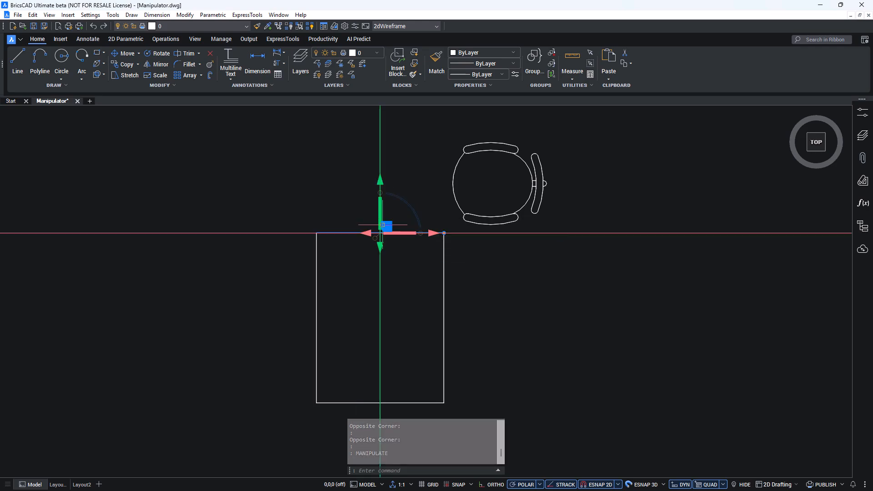
click(380, 217)
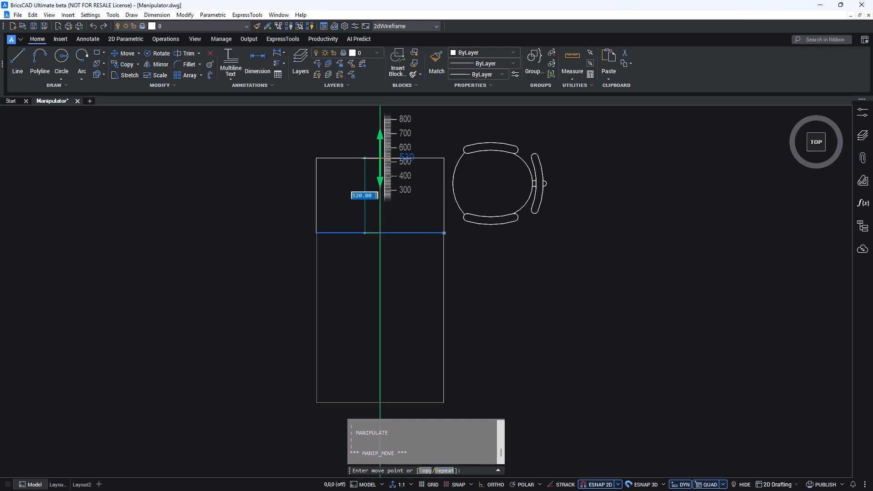
click(380, 132)
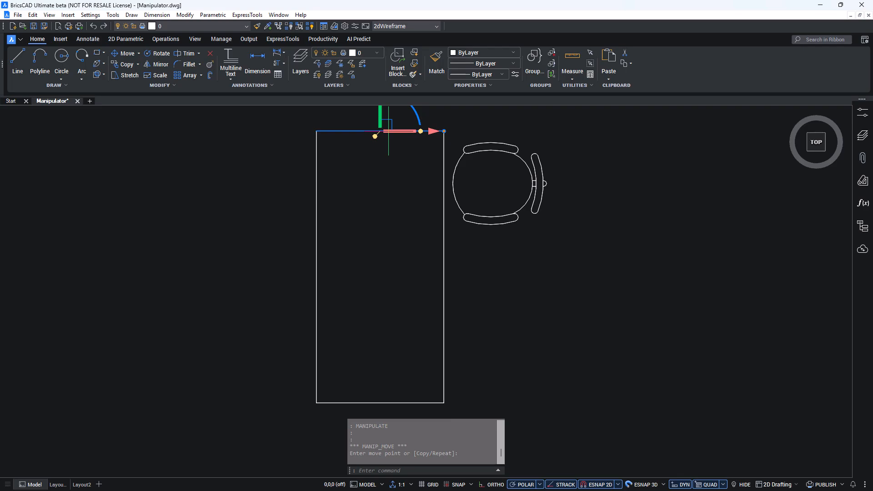
click(555, 331)
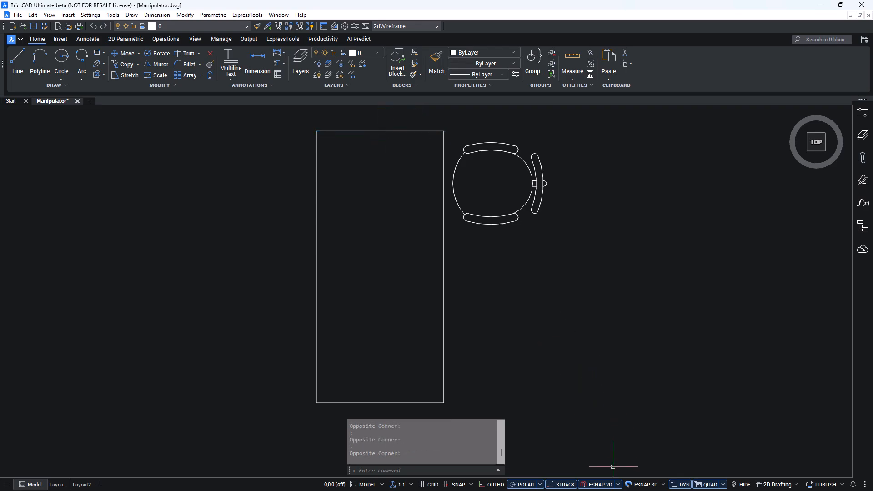
Check the 2D snapping options and try moving the chair down along the Y axis to the midpoint of the rectangle's long edge.
click(618, 484)
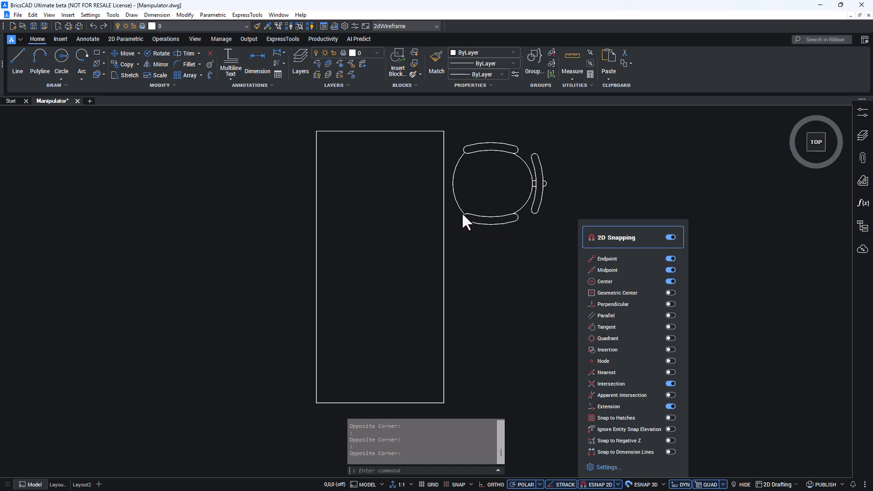
click(451, 190)
click(464, 184)
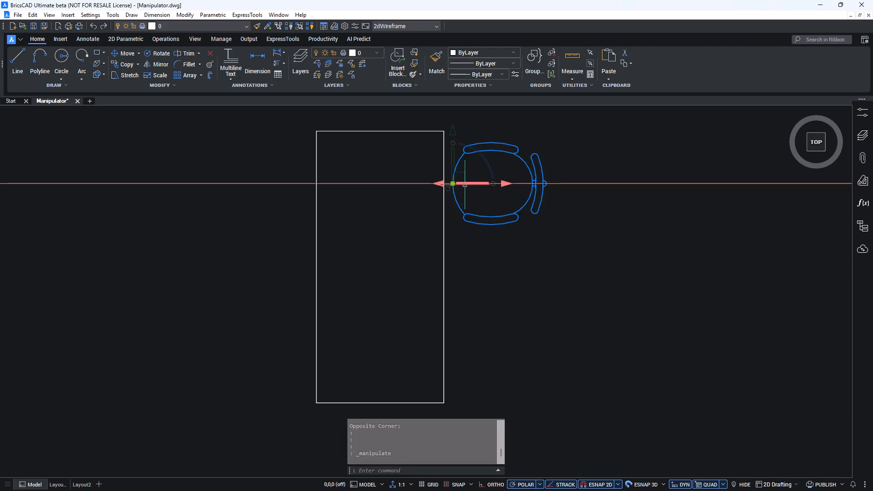
click(455, 163)
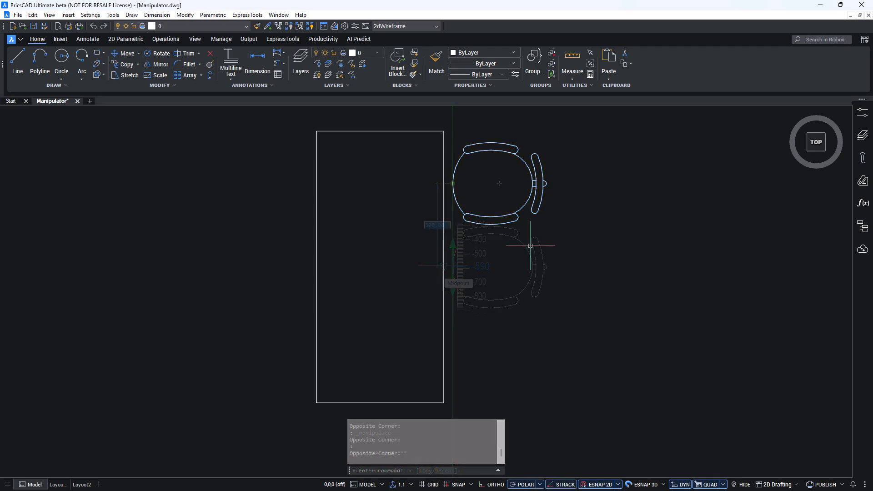
Attach the Manipulator to the chair, add the rectangle to the selection, and try moving both along the X axis.
click(454, 181)
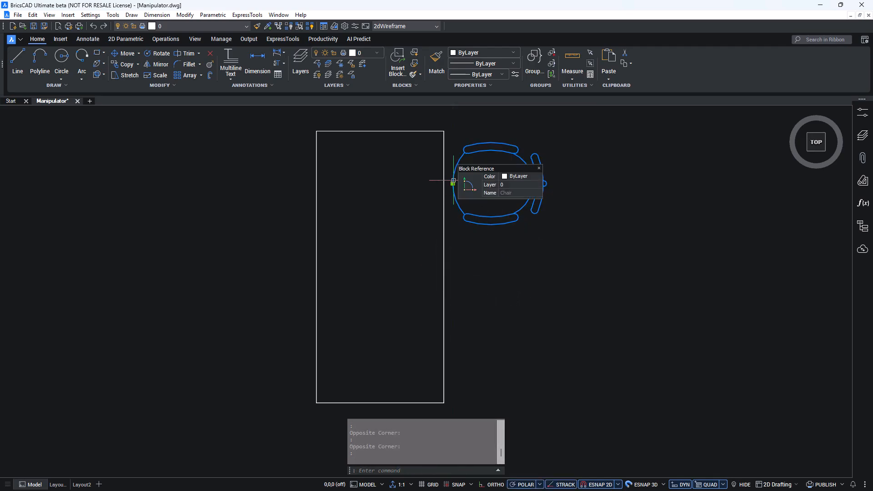
click(460, 181)
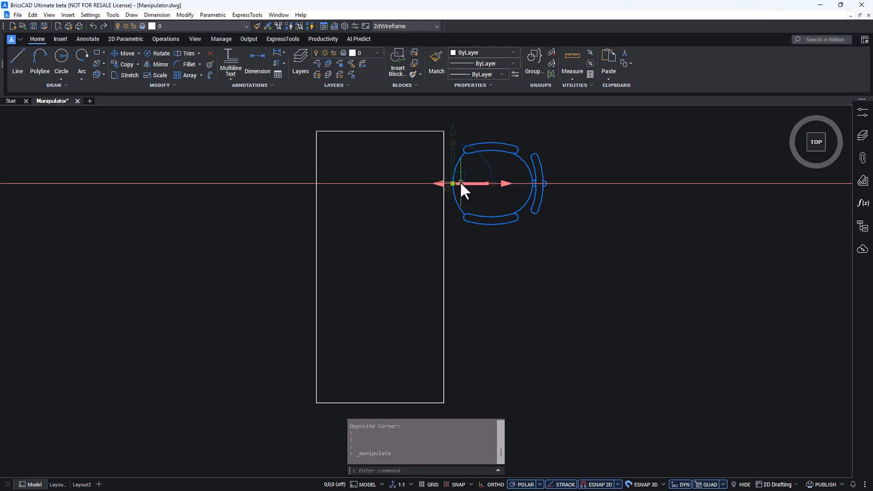
click(452, 231)
click(418, 267)
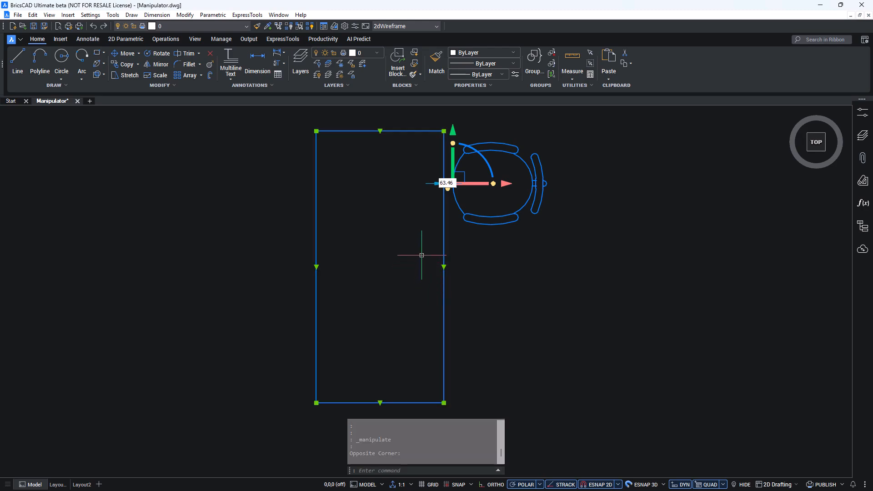
click(476, 183)
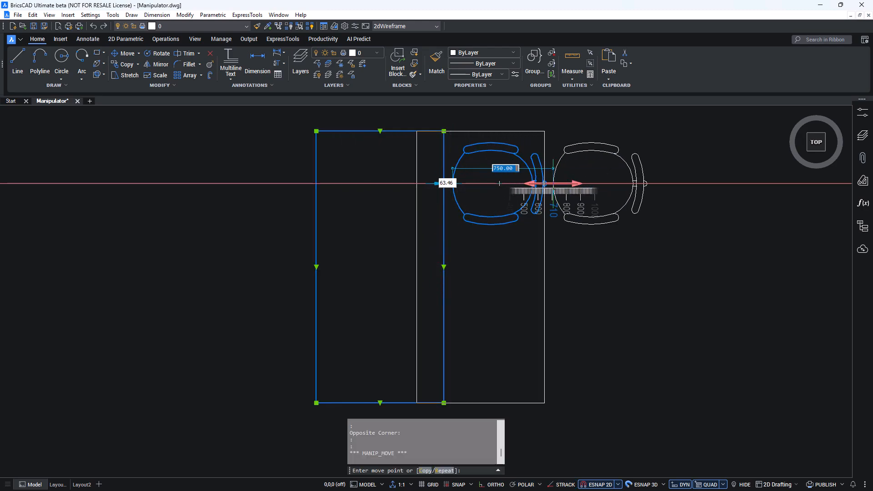
key(Escape)
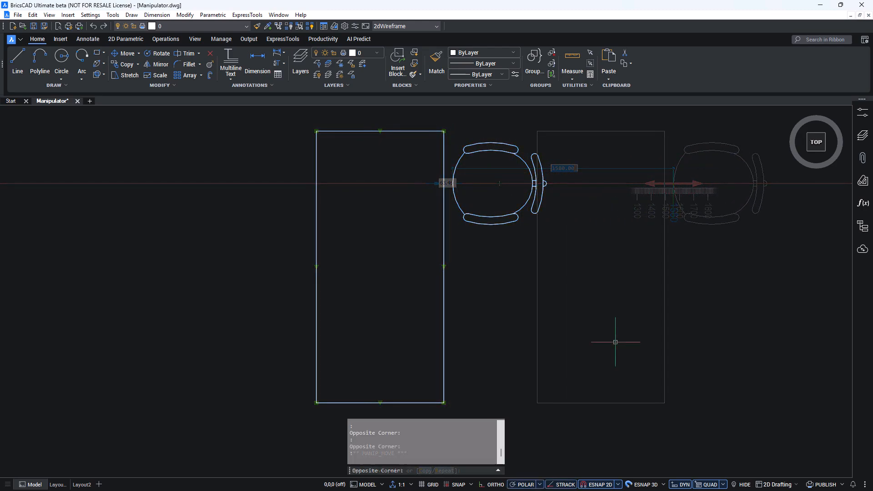
Select the chair and rectangle together, move both right along the X axis with the Manipulator, and undo the move.
click(616, 342)
click(349, 237)
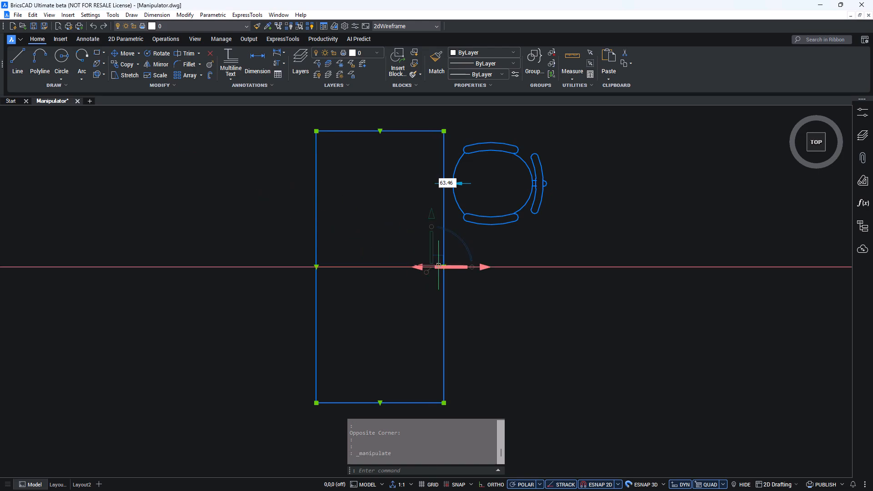
click(452, 267)
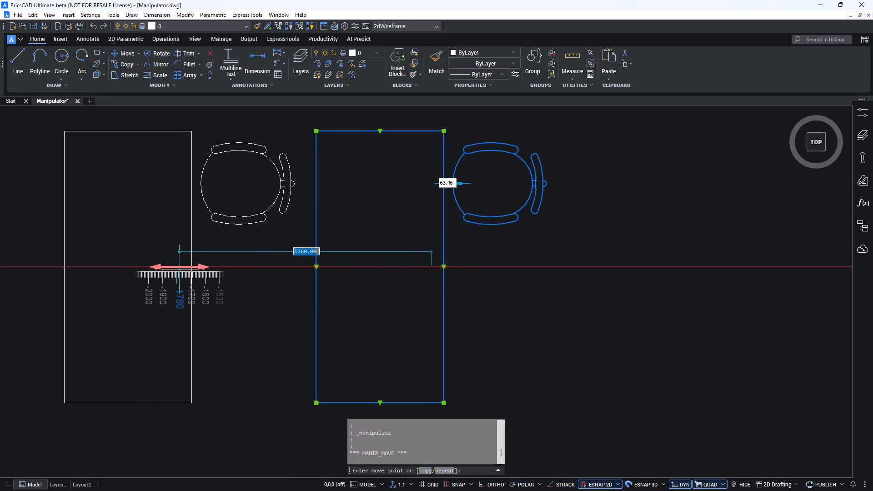
click(616, 273)
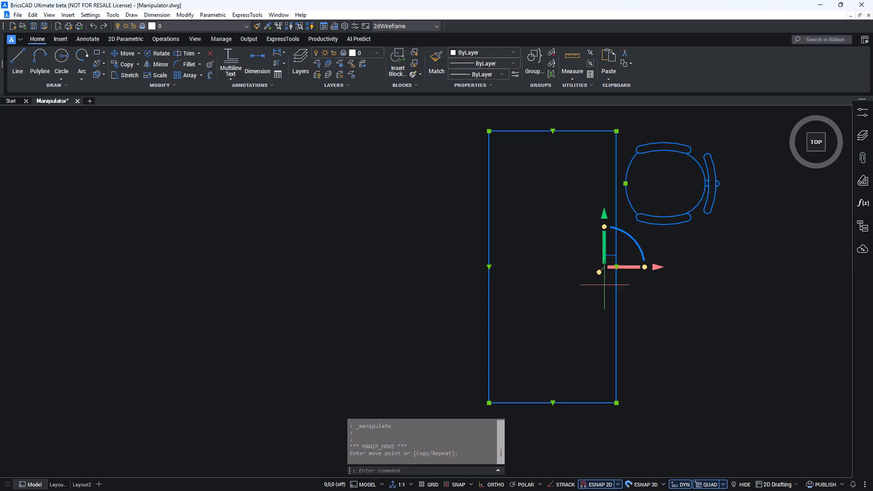
key(ctrl+z)
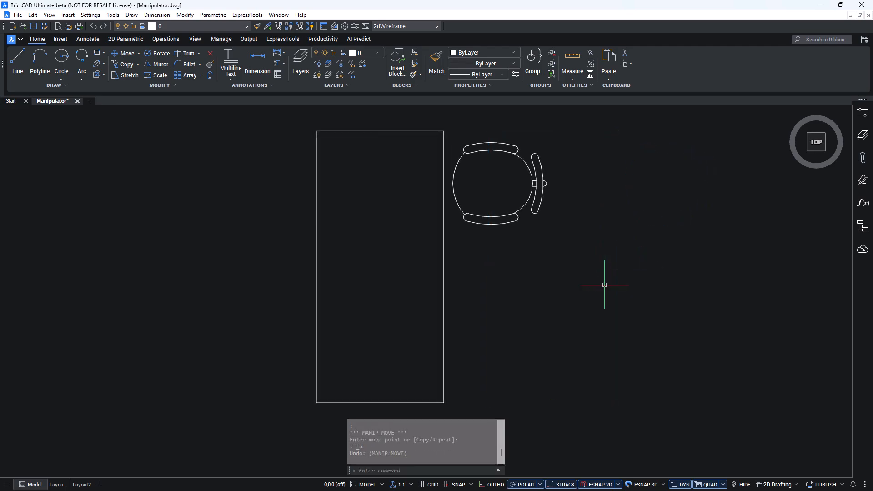
Select the rectangle and chair together, attach the Manipulator, and try mirroring both along the X axis at a distance of about 920.
drag(605, 285, 379, 177)
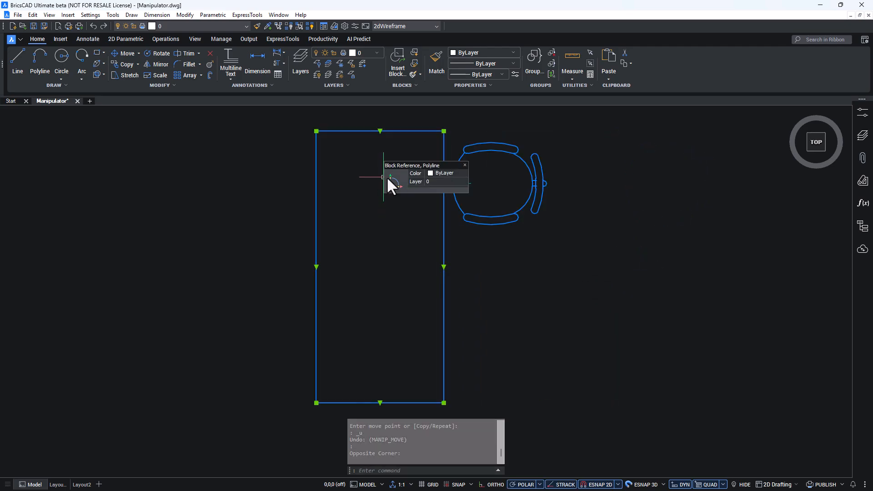
click(388, 178)
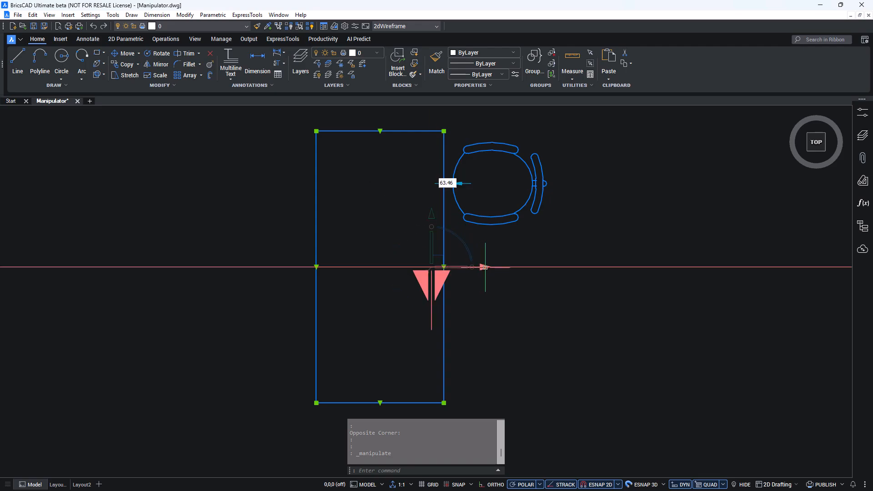
click(439, 279)
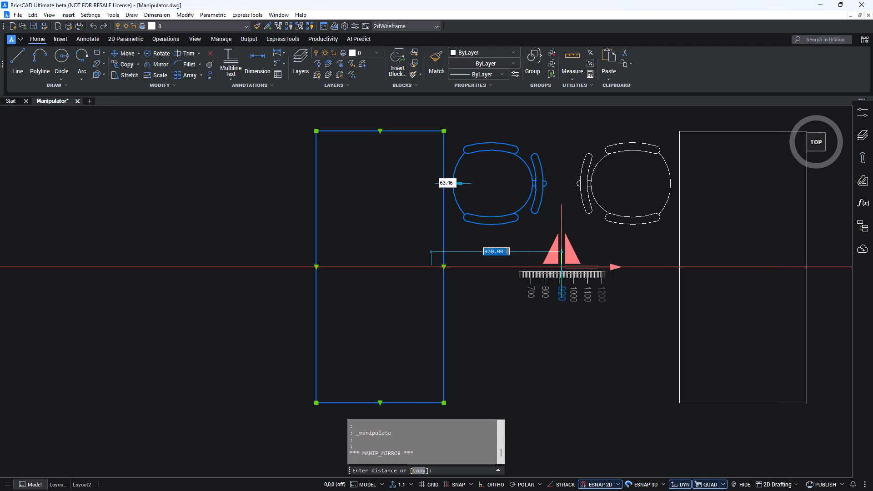
key(Escape)
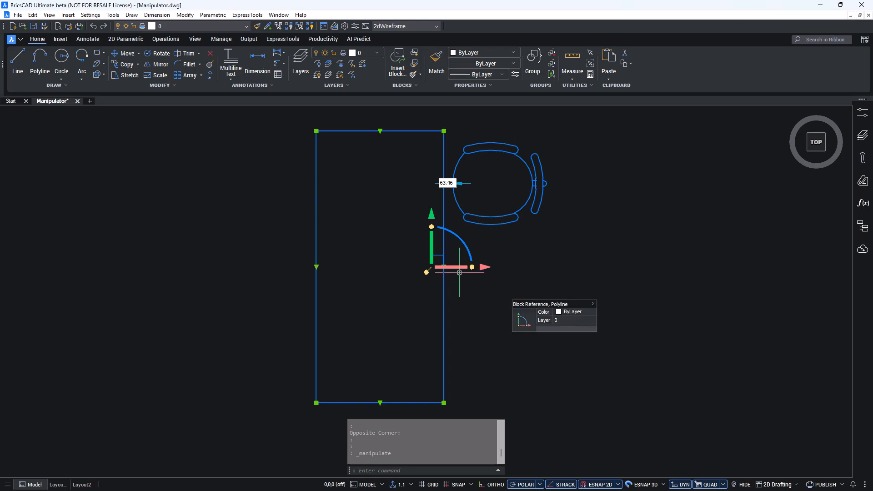
Try moving the rectangle and chair along the X axis in Copy mode, with a copy about 1850 to the right.
click(483, 266)
text(c)
key(Return)
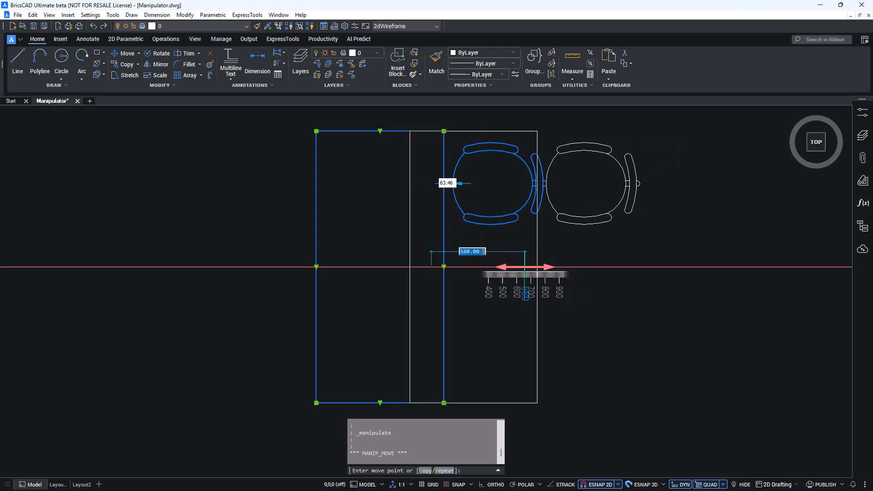
click(694, 276)
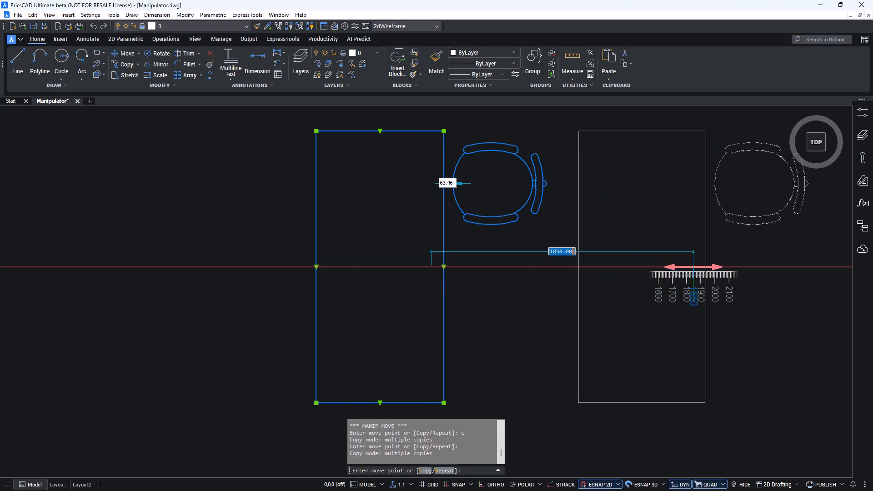
key(Escape)
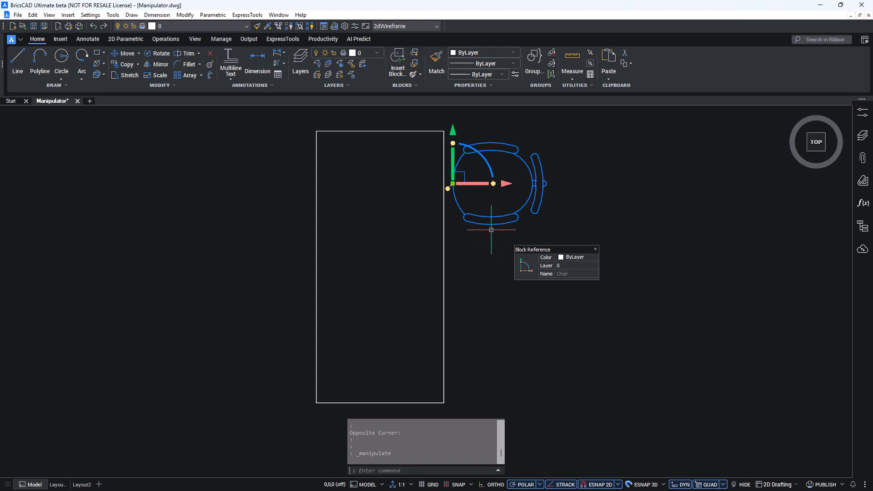
Make the Manipulator arrowhead act as 3D Scale and enlarge the chair with the X-axis arrowhead.
right_click(474, 185)
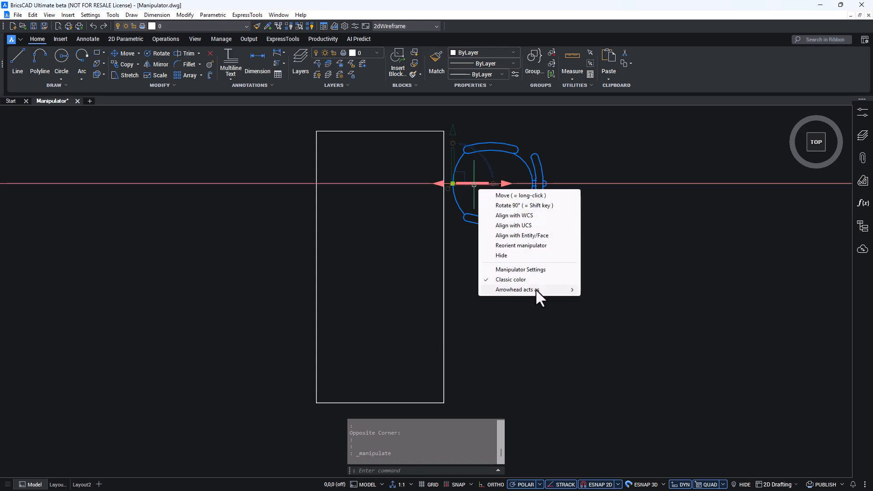
mouse_move(537, 290)
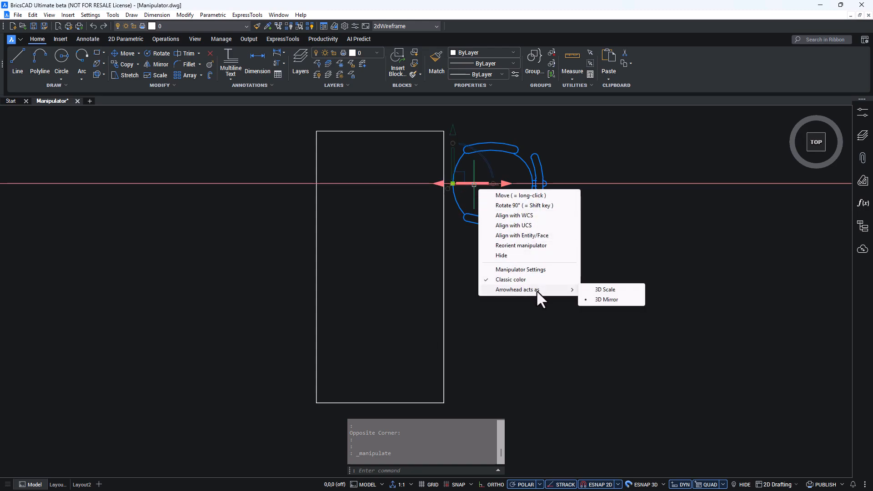
click(607, 290)
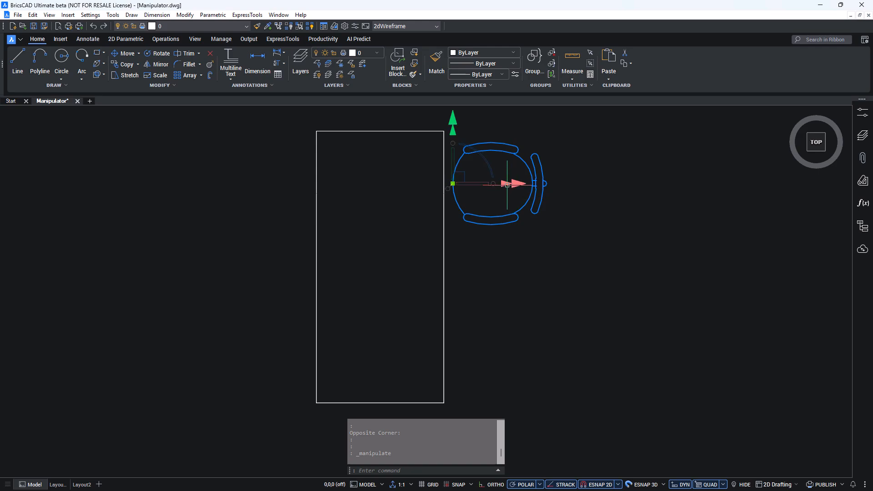
click(507, 184)
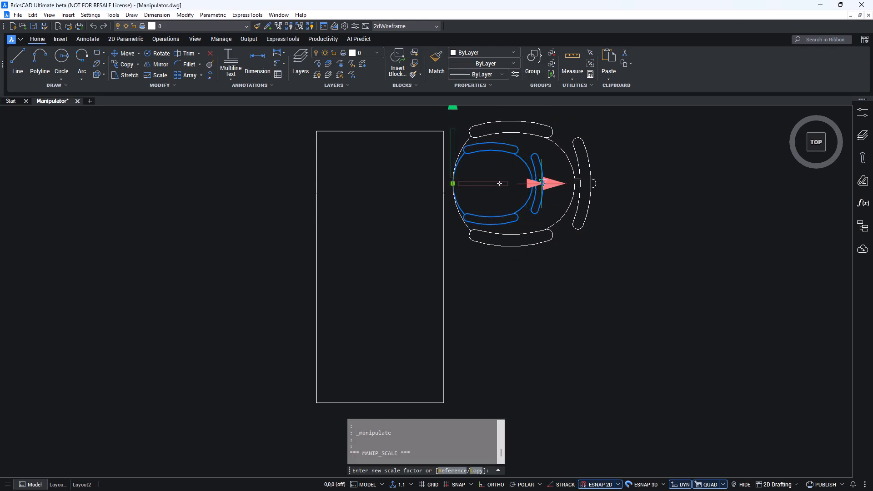
click(571, 183)
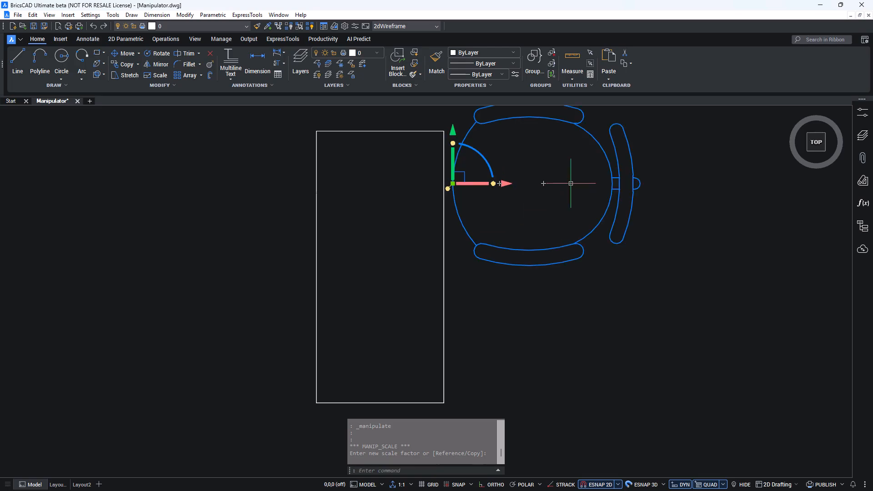